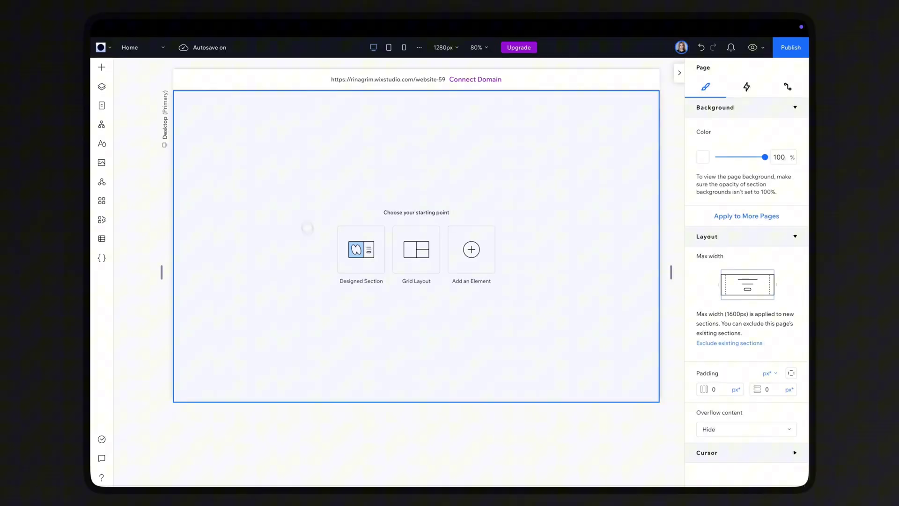
Add a cell below to make two rows, 400 and 350 tall
click(400, 174)
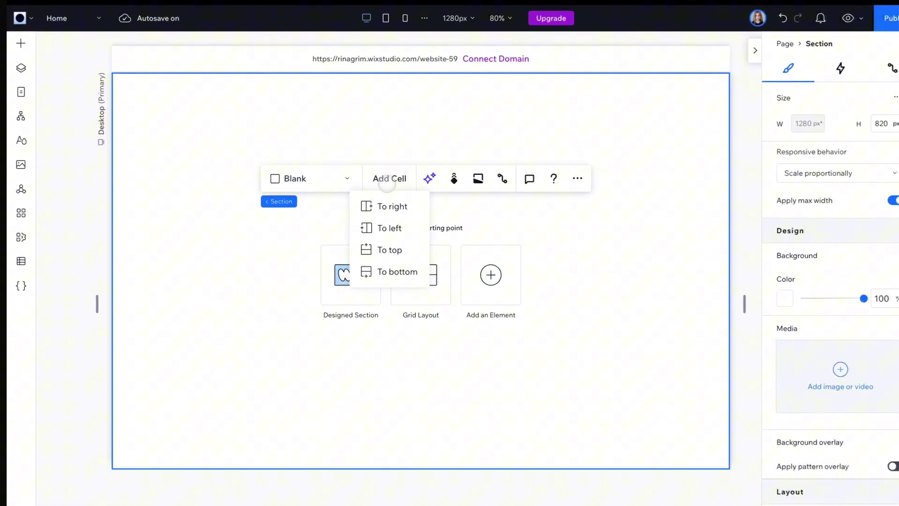
click(382, 230)
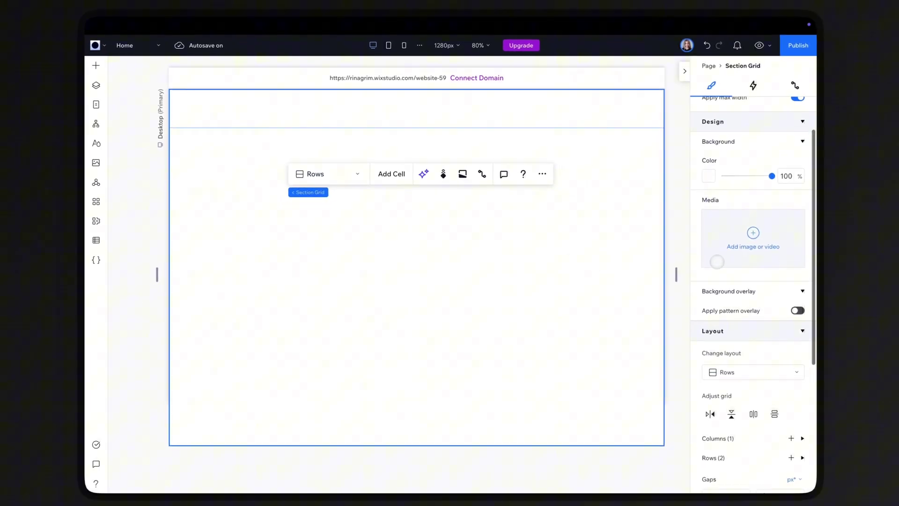
scroll(740, 234, down, 5)
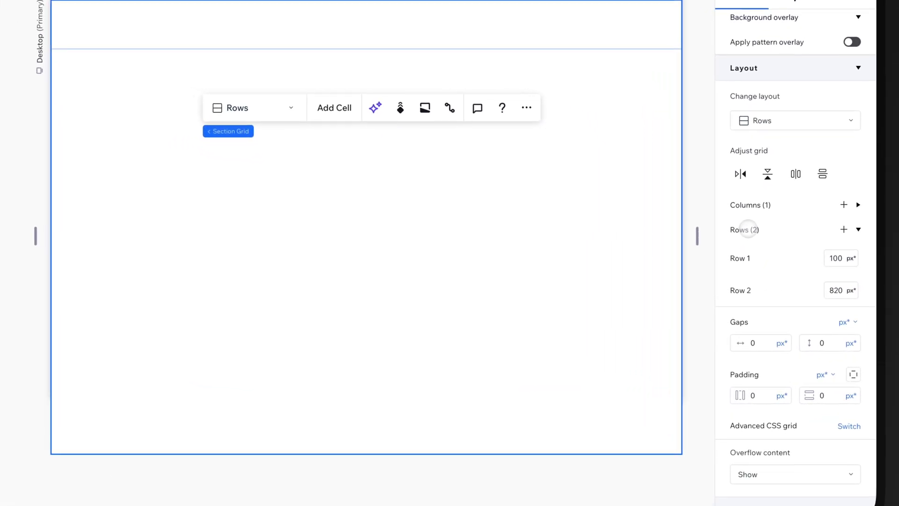
double_click(832, 261)
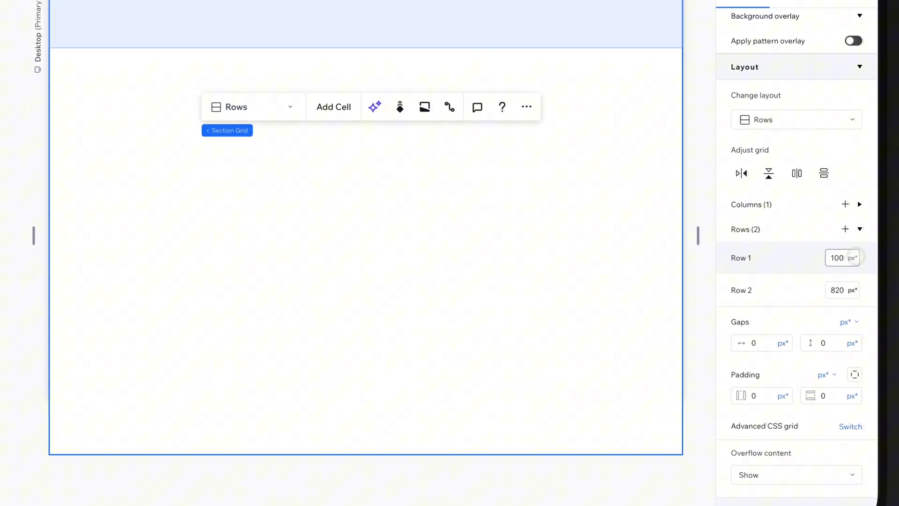
text(40)
double_click(840, 290)
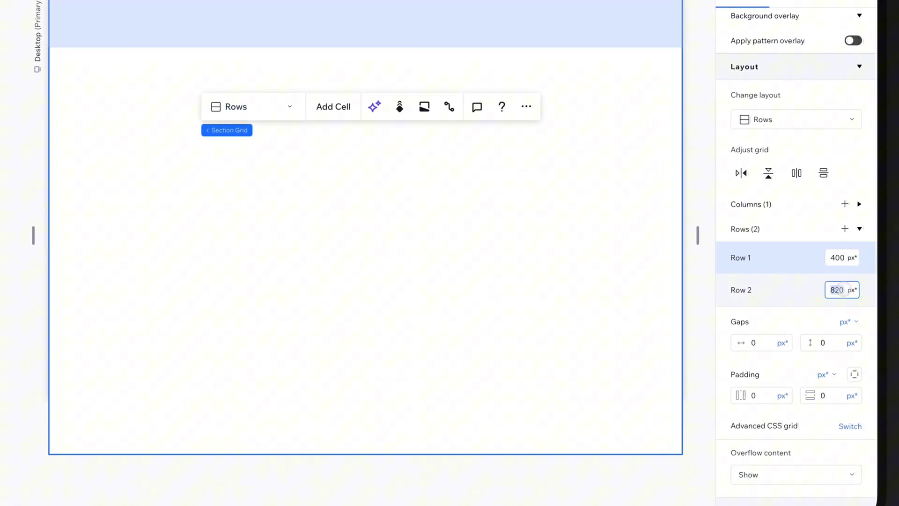
text(350)
key(Return)
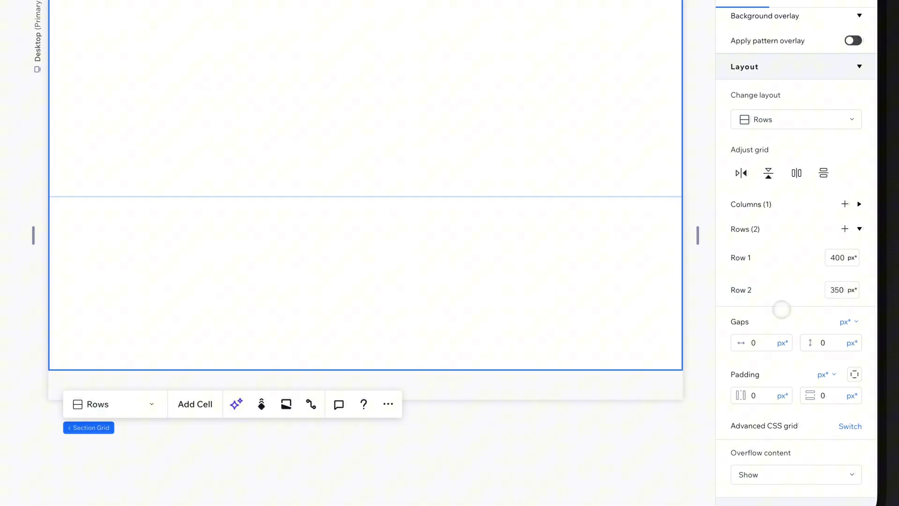
scroll(773, 310, down, 3)
Set the section's left and bottom padding to 6%
click(782, 305)
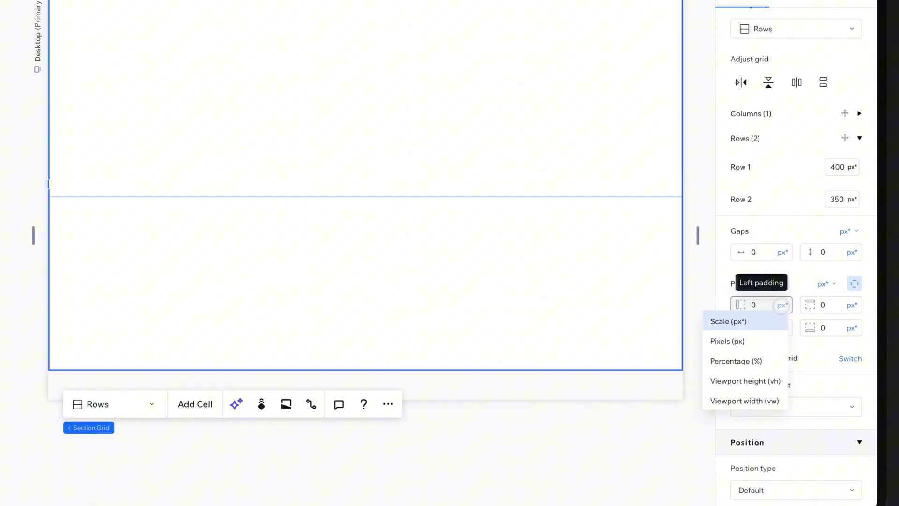
click(749, 358)
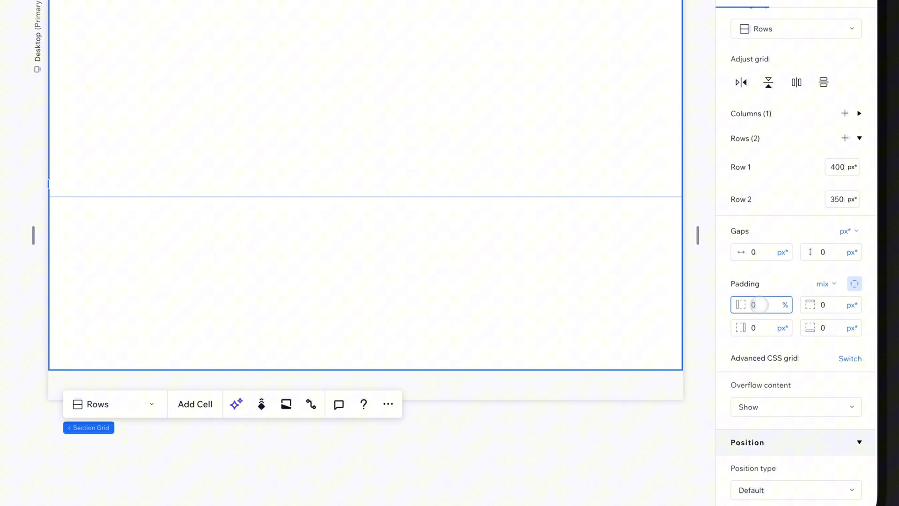
text(6)
click(852, 328)
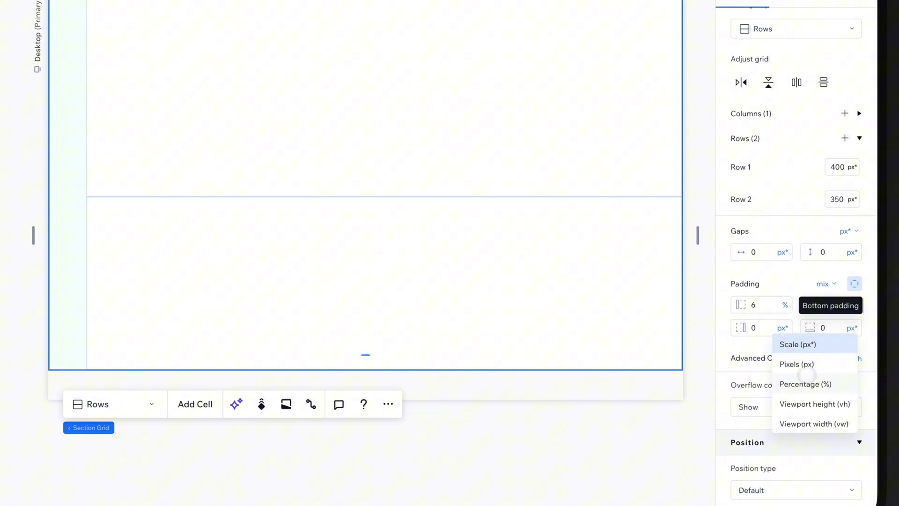
click(821, 377)
text(6)
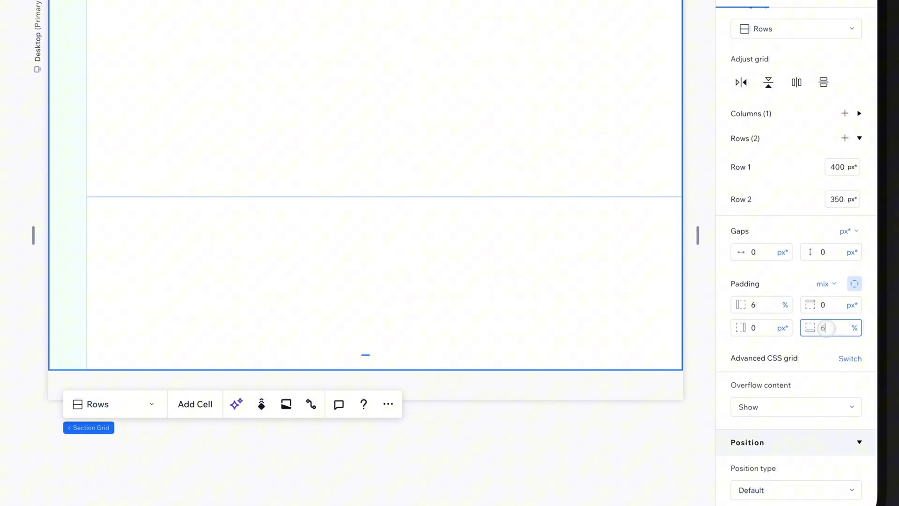
key(Return)
scroll(828, 328, up, 3)
scroll(772, 330, up, 5)
scroll(718, 335, up, 5)
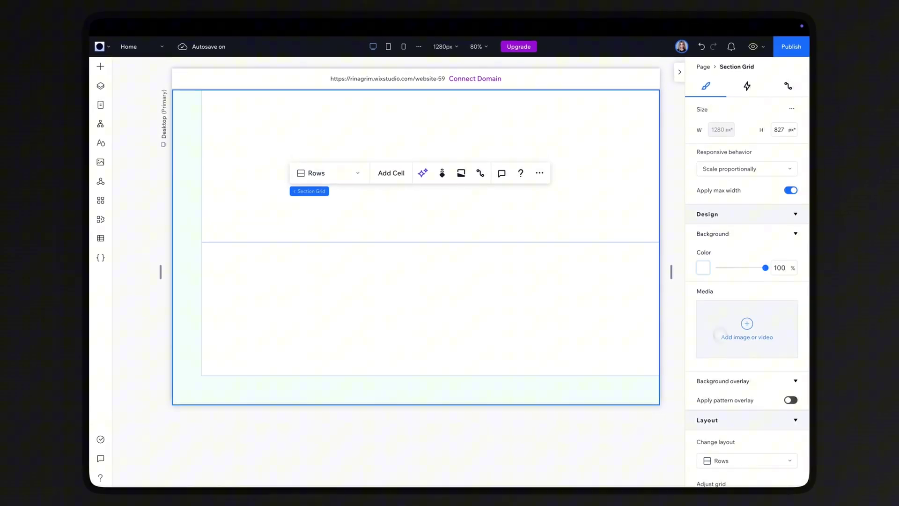
Make the section background black and move the headline stack to X 0
click(704, 268)
click(712, 410)
click(381, 187)
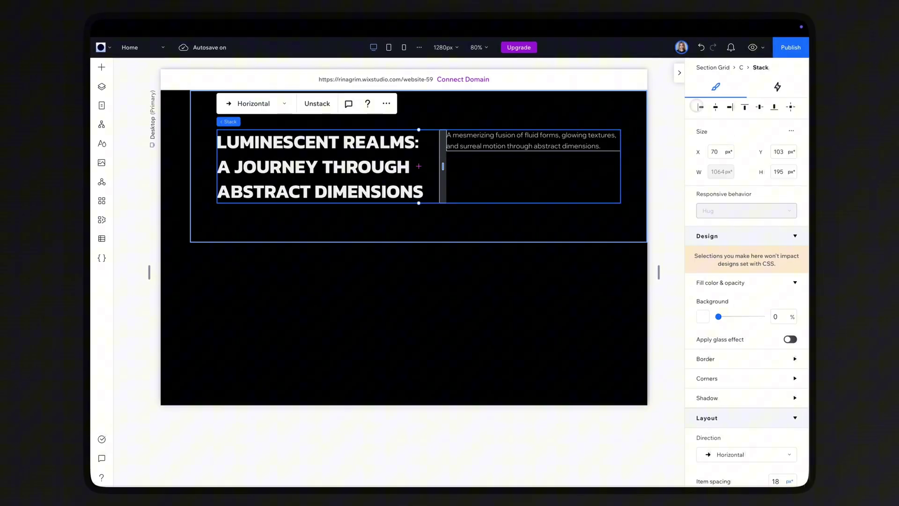
drag(356, 176, 329, 176)
Add a Pro Gallery to the lower cell and stretch it to full width
click(344, 277)
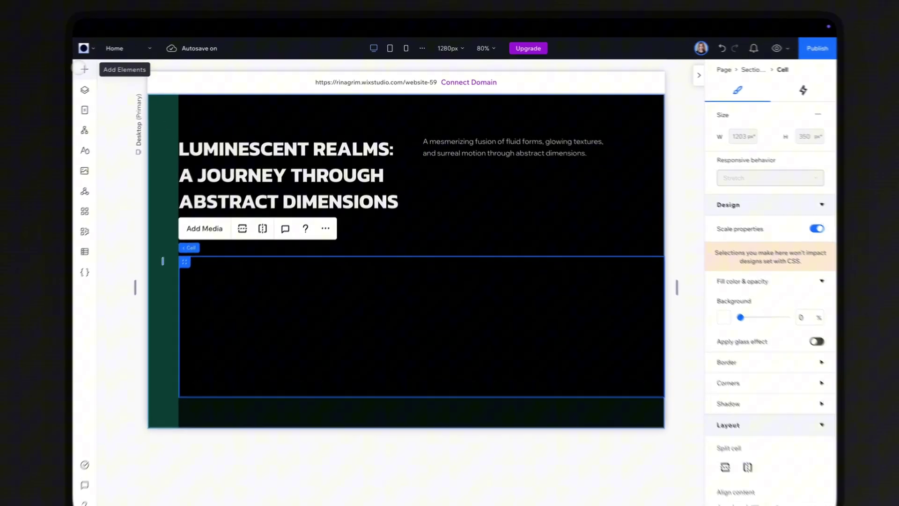
click(101, 67)
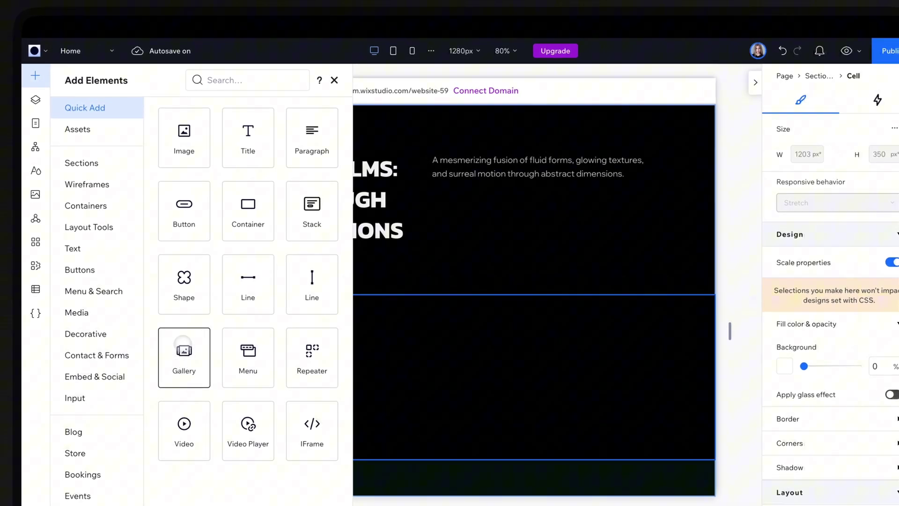
drag(184, 349, 428, 303)
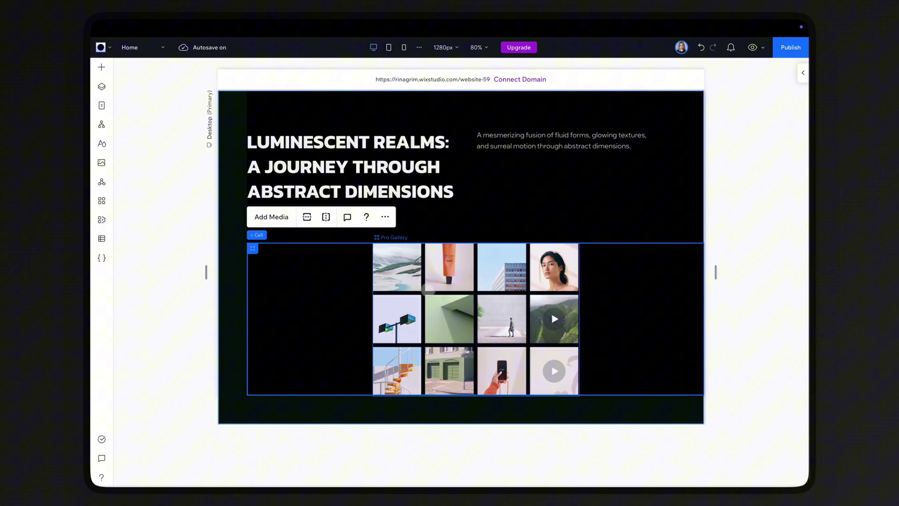
click(498, 292)
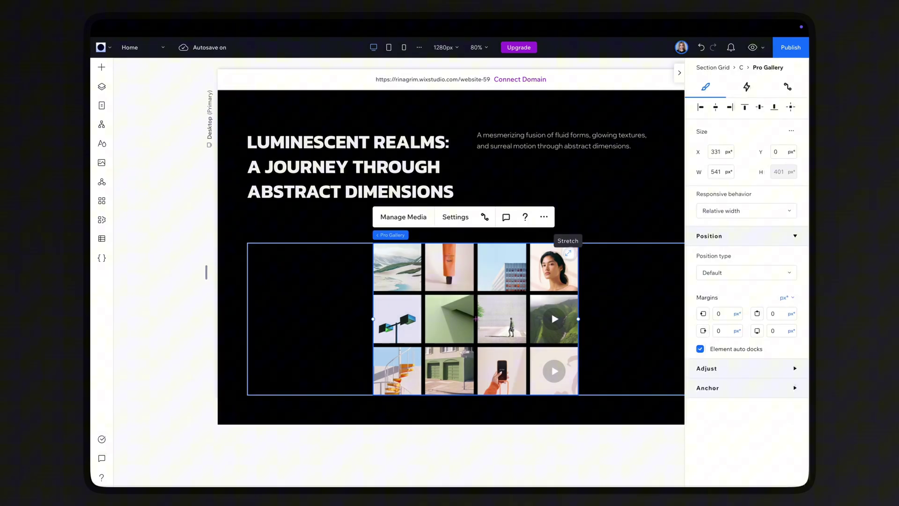
click(568, 253)
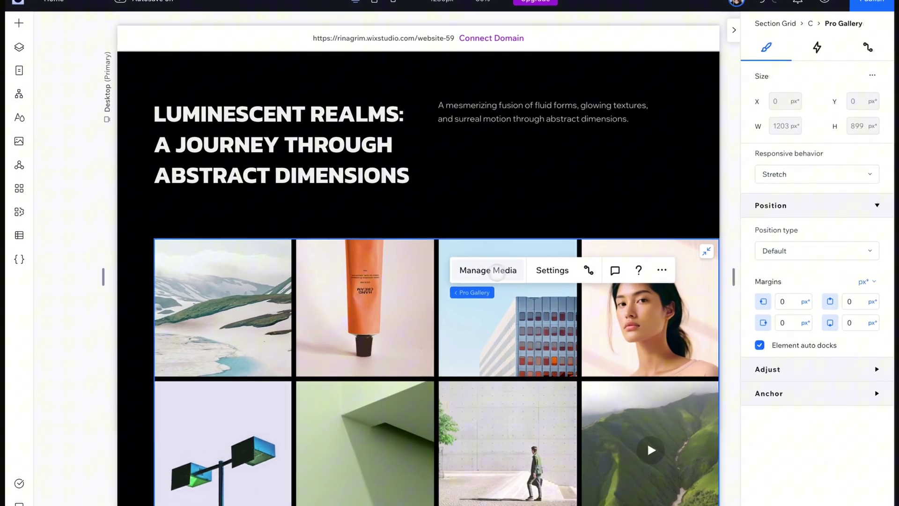
Delete all twelve stock photos in the gallery's media organizer
click(506, 271)
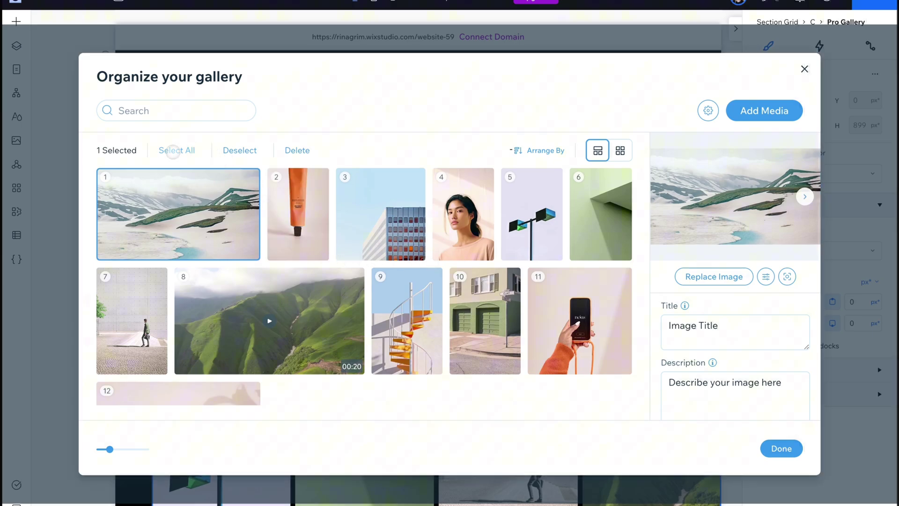
click(177, 150)
click(235, 151)
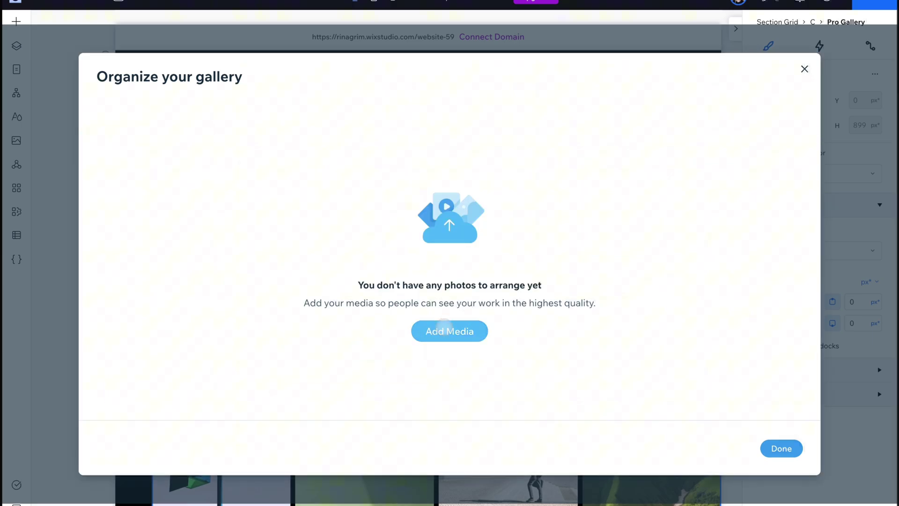
mouse_move(532, 331)
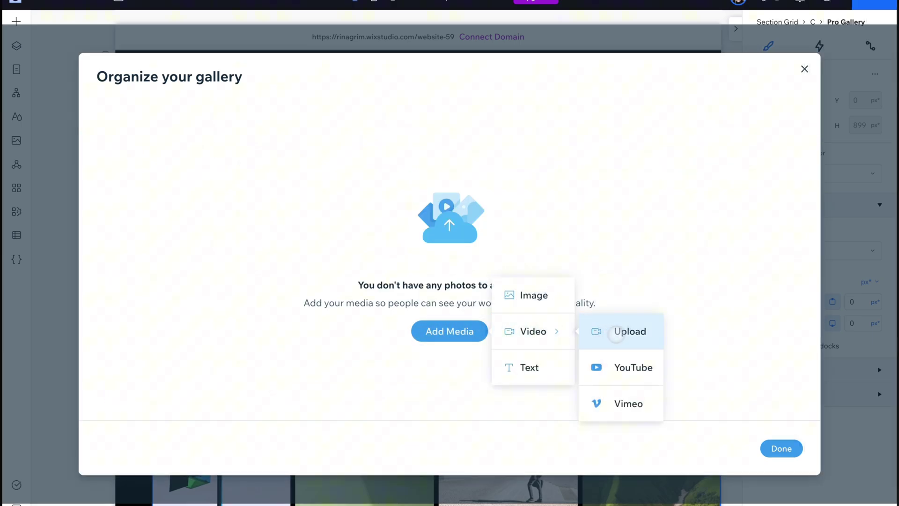
Select the nine uploaded abstract videos, 1.mov through 9.mov, from the site files
click(618, 334)
click(304, 185)
ctrl+click(385, 186)
ctrl+click(465, 186)
ctrl+click(544, 186)
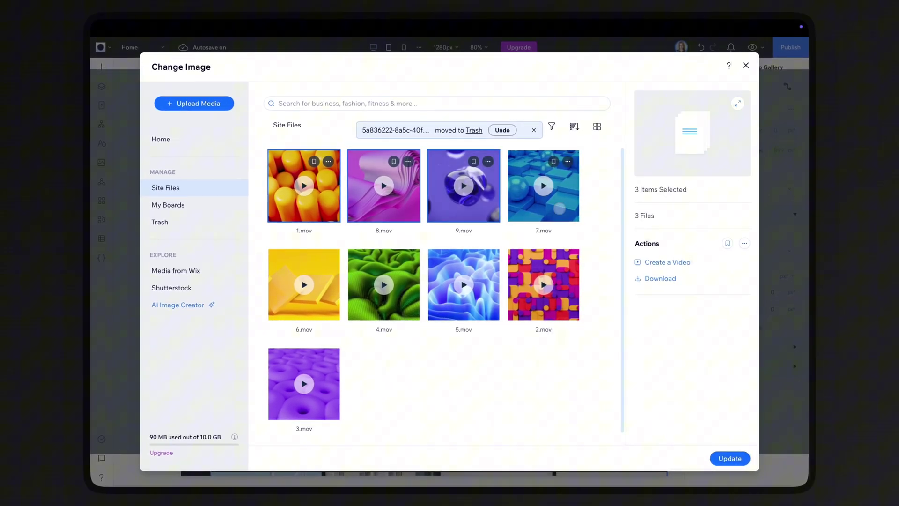
ctrl+click(544, 285)
ctrl+click(465, 285)
ctrl+click(384, 285)
ctrl+click(305, 285)
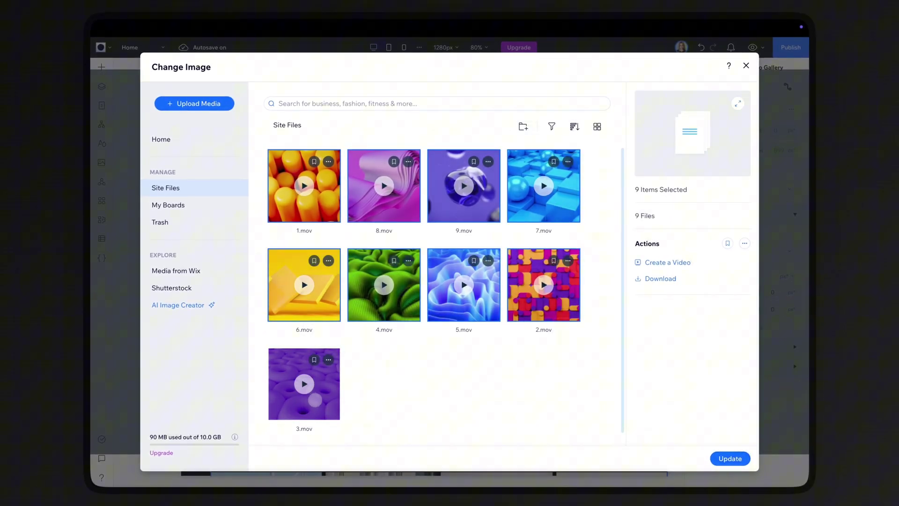
ctrl+click(304, 384)
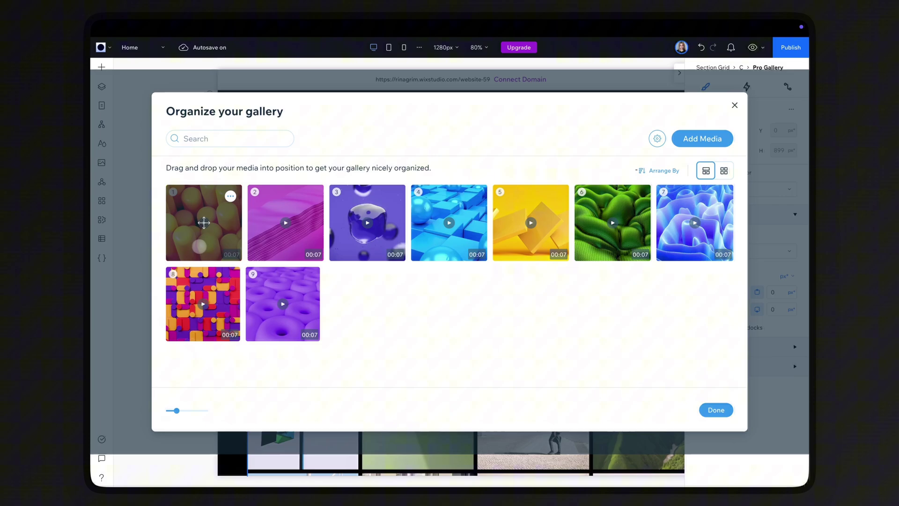
Add the nine videos and enter titles and descriptions for the first three
click(200, 217)
click(646, 314)
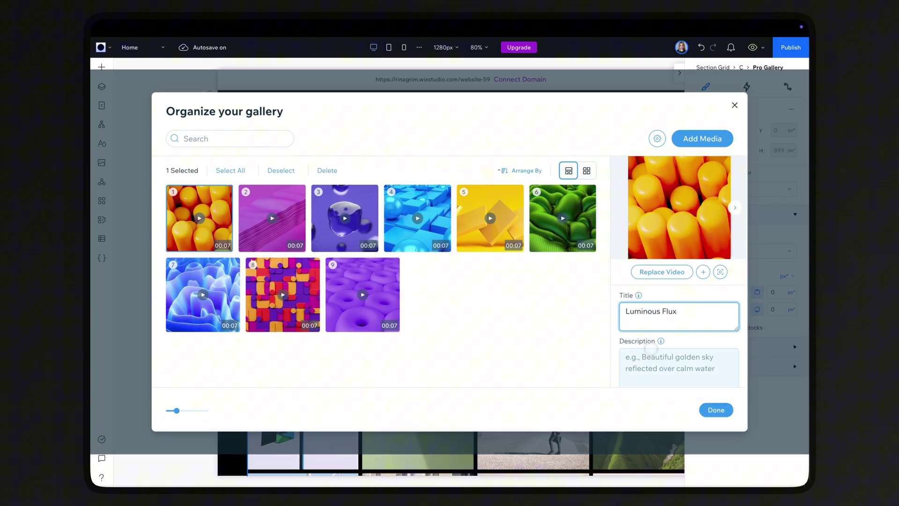
click(672, 362)
text(A mesmerizing dance of glowing liquid shapes, flowing seamlessly through an ethereal space.)
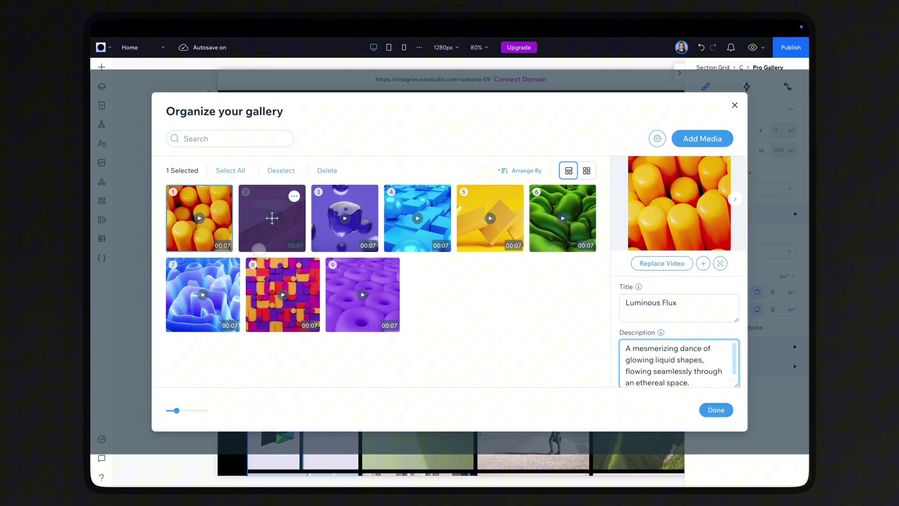
click(271, 215)
click(675, 308)
text(Metamorphic Motion)
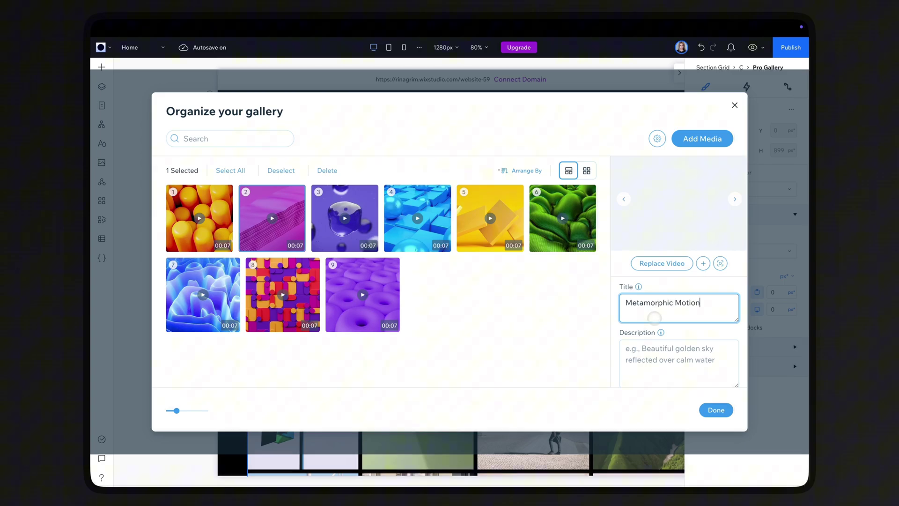
click(640, 360)
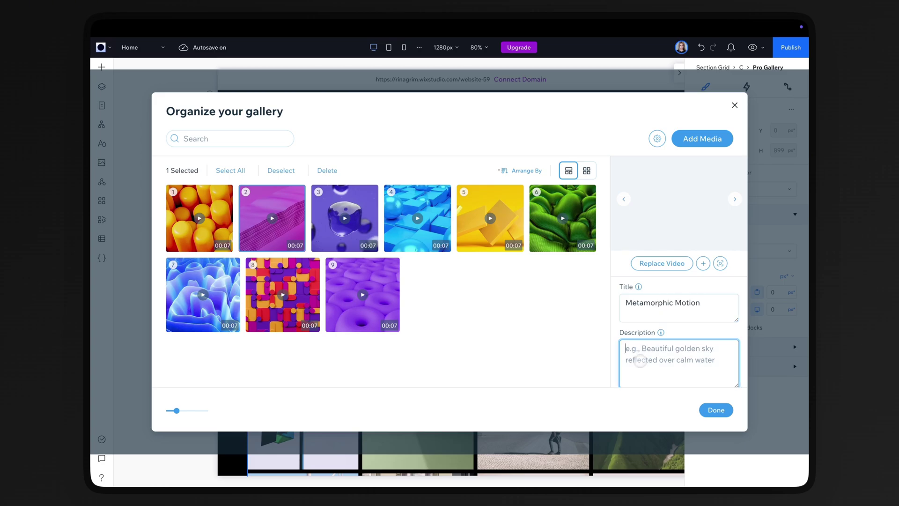
click(344, 218)
click(688, 302)
click(635, 358)
text(A hypnotic swirl of neon energy, blending space and time in a never-ending loop of color.)
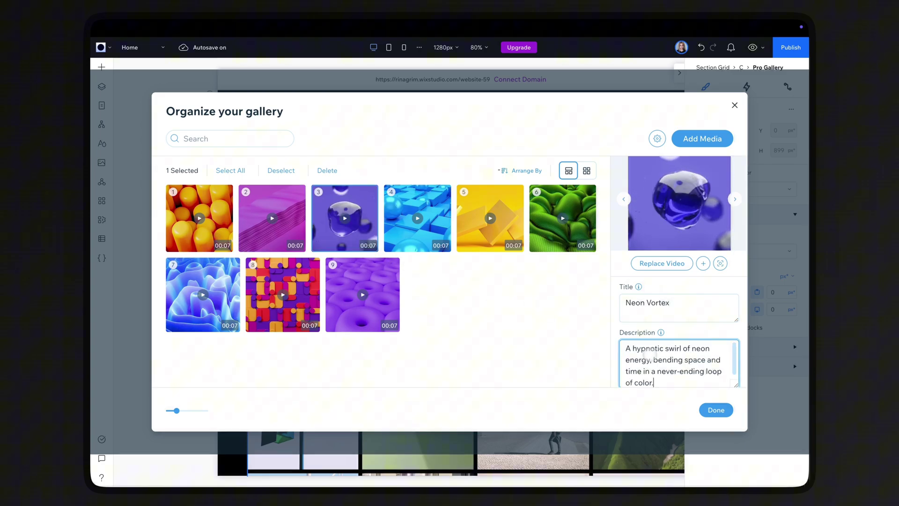
Enter titles and descriptions for the fourth, fifth (yellow) and sixth (green) videos
click(407, 237)
click(640, 307)
click(679, 359)
text(Pulsating waves of luminous reflections that ripple through an infinite digital void.)
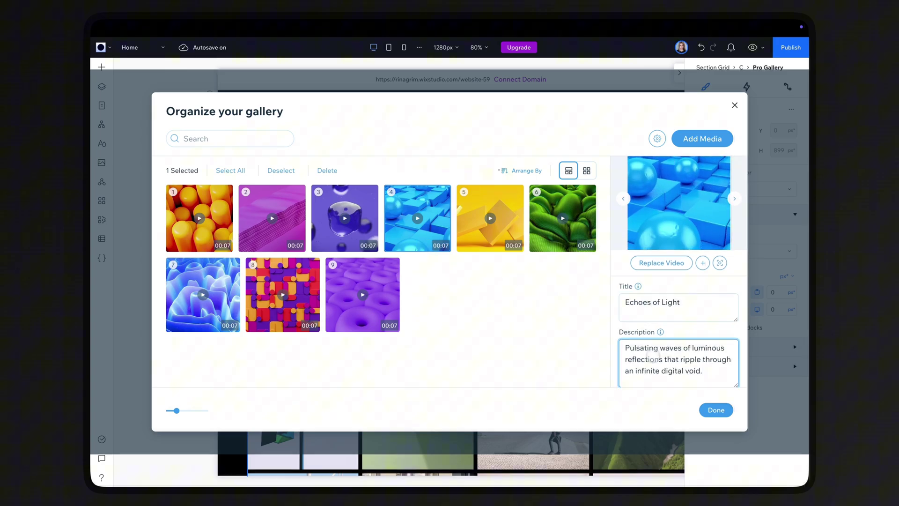
click(490, 217)
click(650, 303)
click(666, 358)
text(Floating, merging, and evolving 3D objects that defy the laws of physics in a zero-gravity dreamscape.)
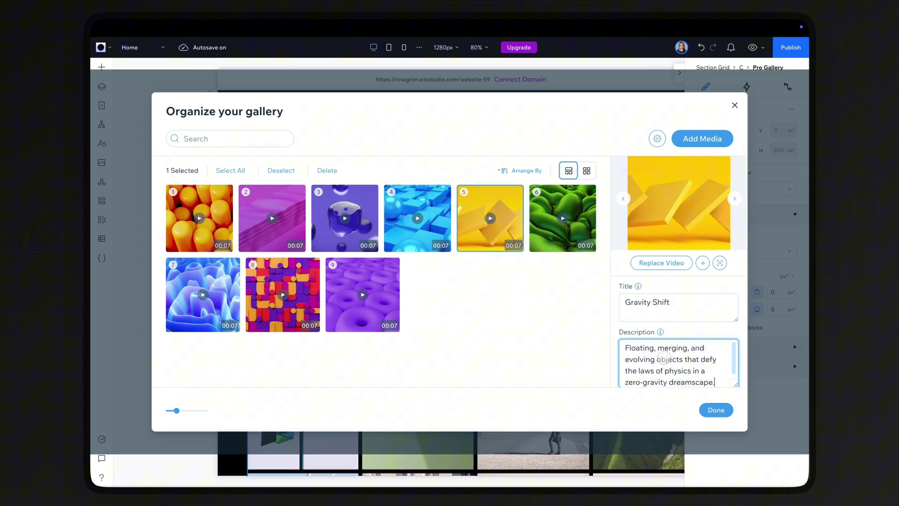
click(562, 218)
click(648, 303)
text(Synthetic Harmony)
click(679, 358)
text(Pulsating waves of luminous reflections that ripple through an infinite digital void.)
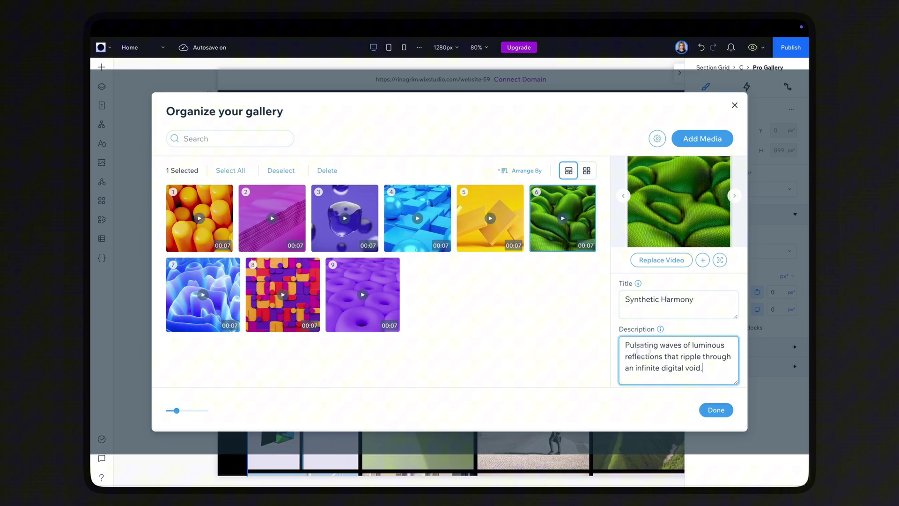
Enter titles for the seventh, eighth and ninth videos
click(203, 294)
click(671, 307)
text(Fractal geometry, expanding and contracting to the beat of an unseen force.)
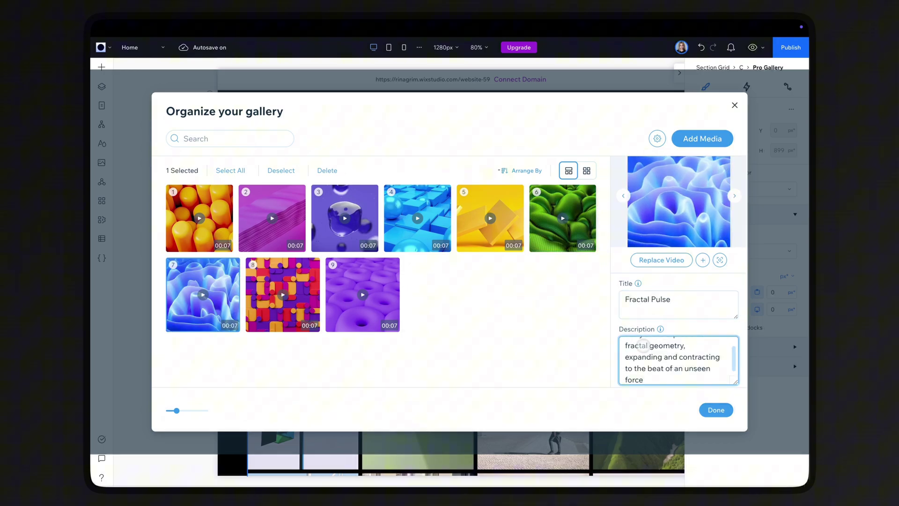
click(283, 295)
click(654, 307)
text(A symphony of glowing plasma waves drifting through an endless cosmic expanse.)
click(362, 295)
click(667, 304)
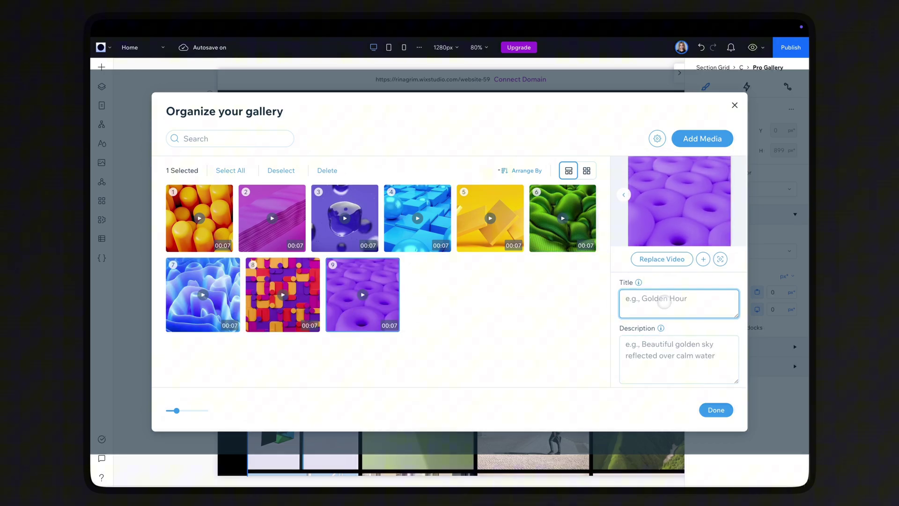
text(Liquid Dimensions)
click(673, 360)
text(Glass-like surfaces morphing and melting into surreal liquid structures, reflecting an unseen world.)
Make the gallery a Slider of 3:4 portrait items that slides automatically, 25 px apart
click(715, 410)
click(519, 251)
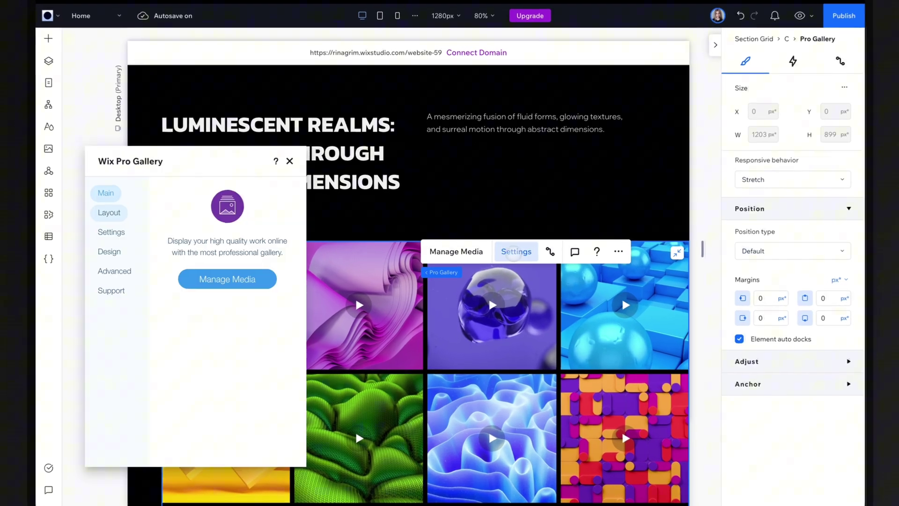
click(96, 211)
click(219, 329)
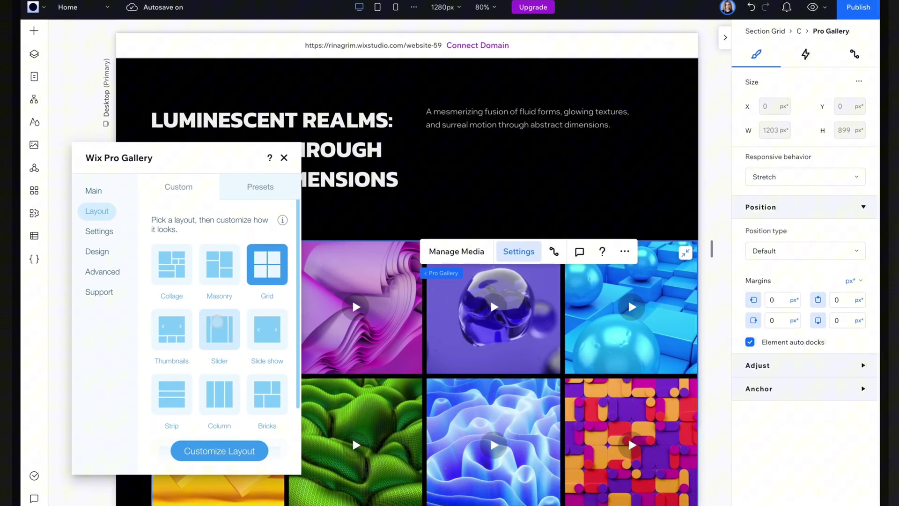
click(219, 451)
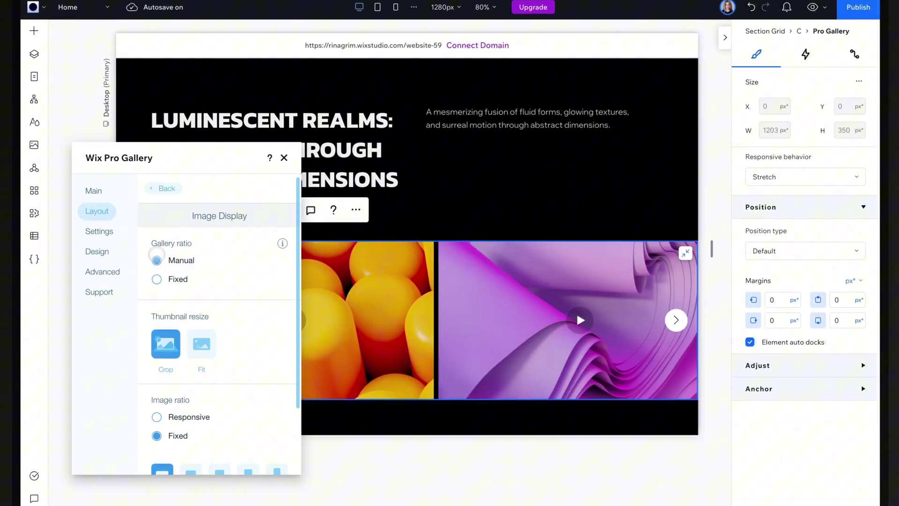
scroll(160, 359, down, 1)
scroll(156, 401, down, 2)
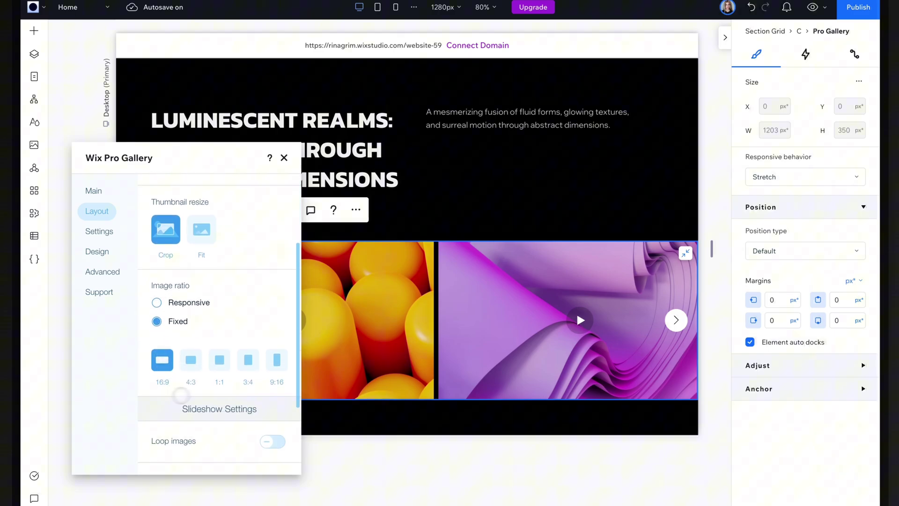
click(248, 360)
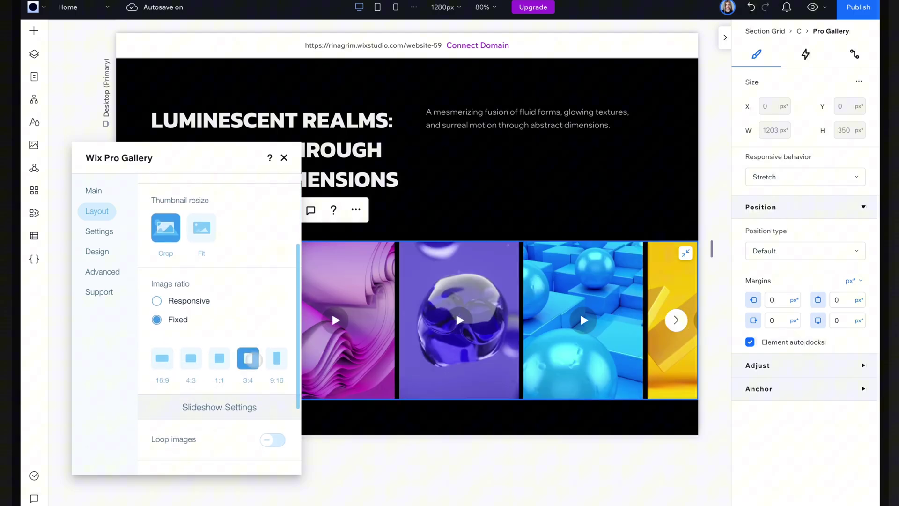
scroll(254, 360, down, 3)
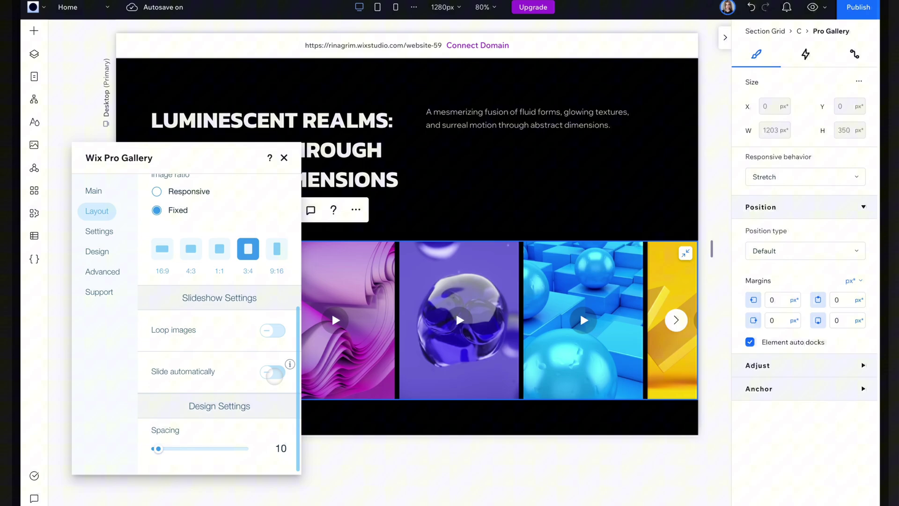
click(273, 372)
scroll(273, 372, down, 2)
scroll(272, 372, down, 2)
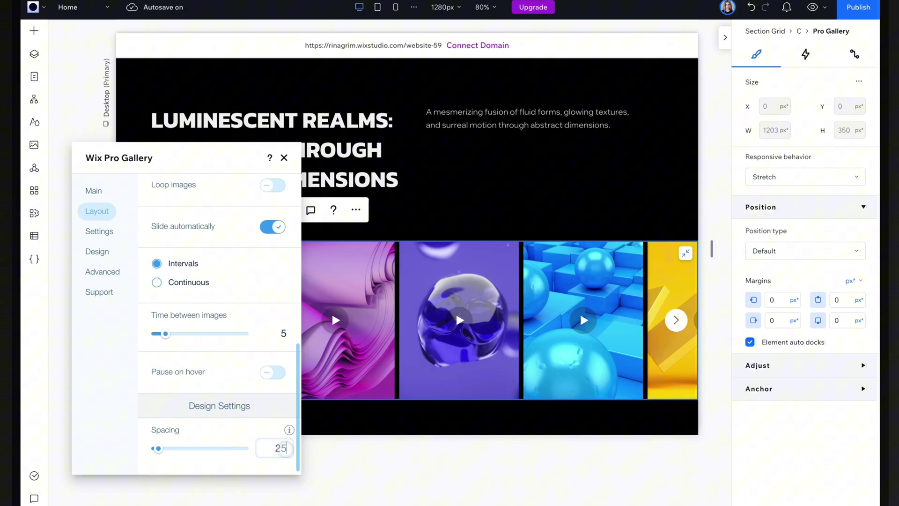
click(99, 231)
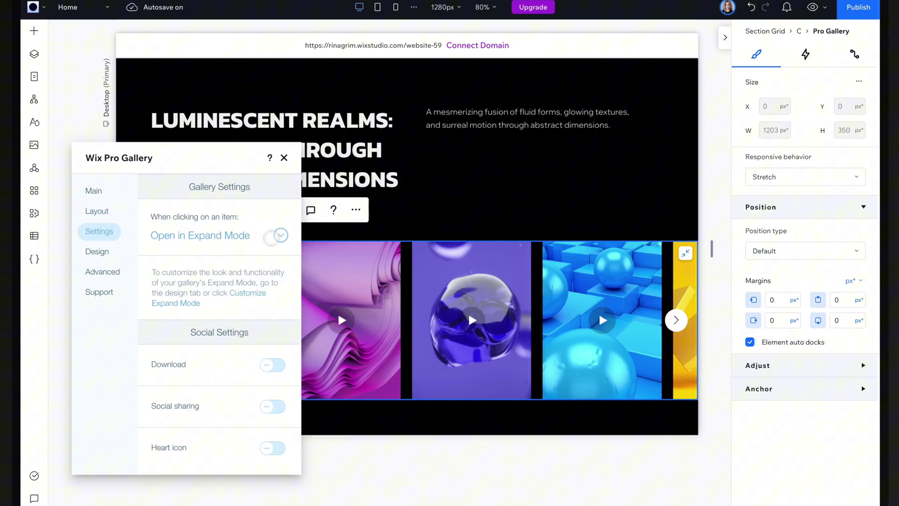
Set item clicks to Nothing happens; add a 75%, 90° gradient overlay sliding from the right
click(276, 237)
click(242, 277)
click(97, 251)
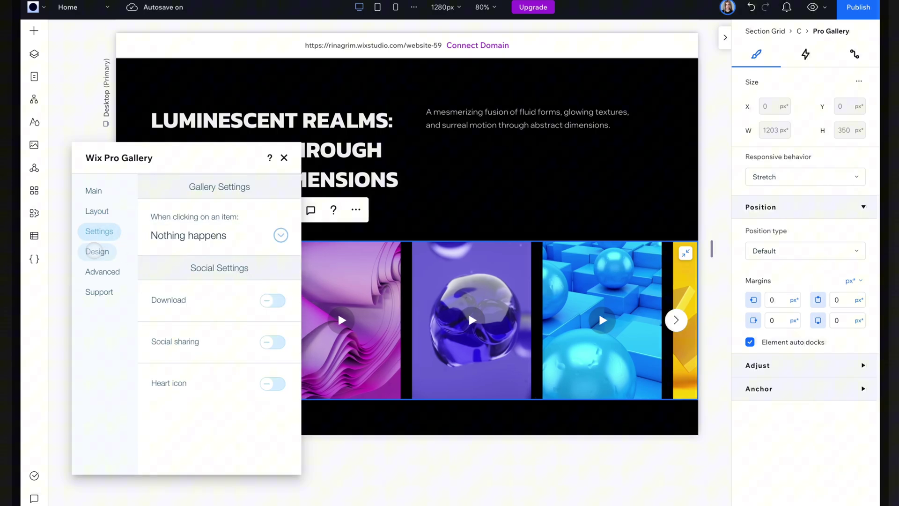
click(180, 191)
scroll(239, 232, down, 2)
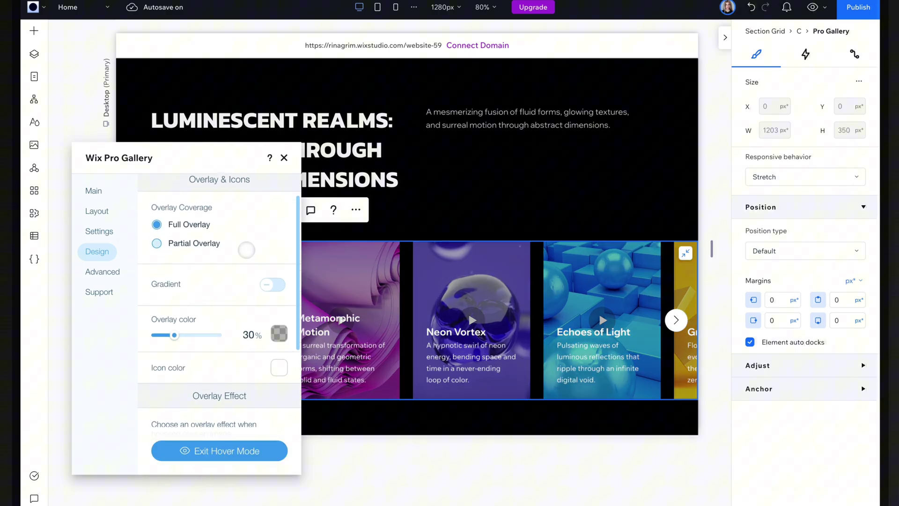
click(253, 249)
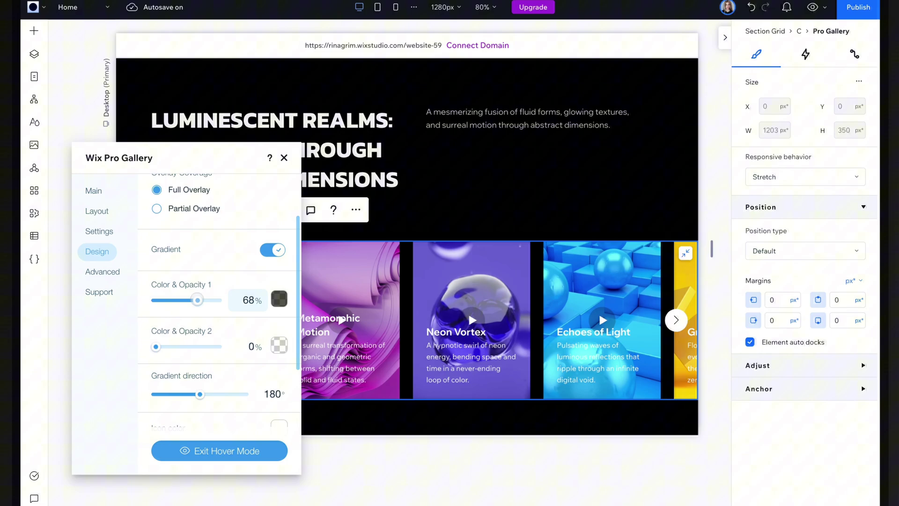
scroll(263, 320, down, 2)
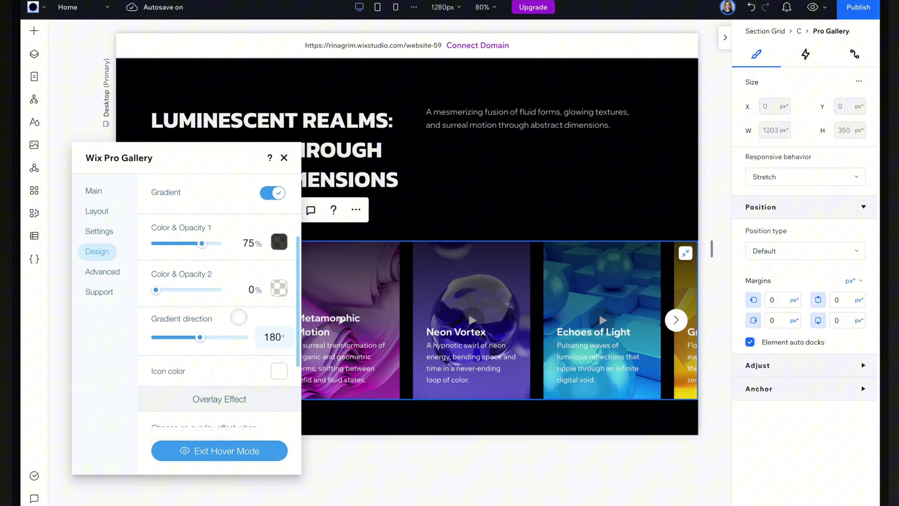
scroll(278, 319, down, 1)
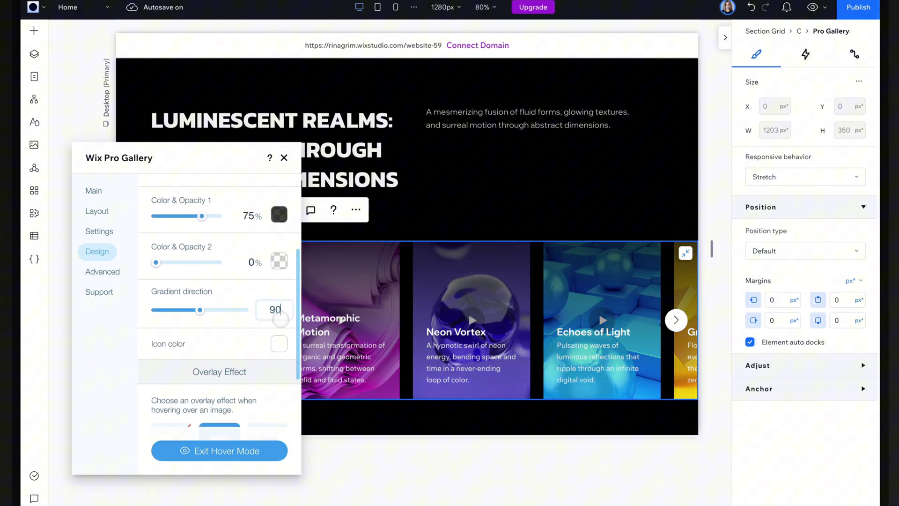
scroll(279, 320, down, 1)
scroll(279, 319, down, 3)
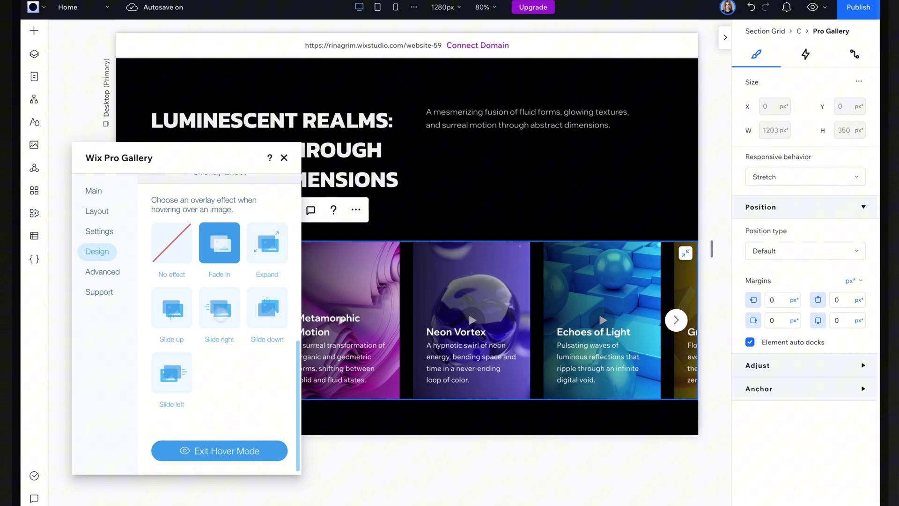
click(220, 309)
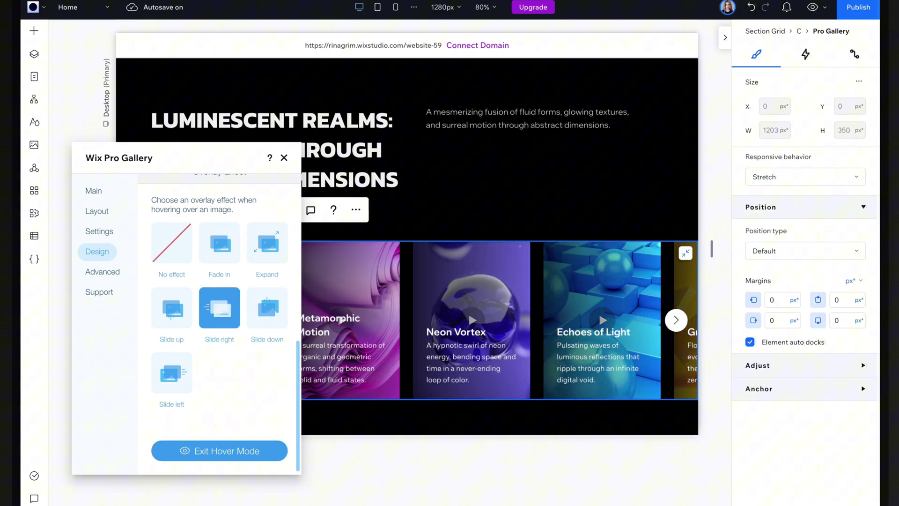
scroll(211, 295, up, 3)
scroll(211, 295, up, 3)
scroll(182, 246, up, 3)
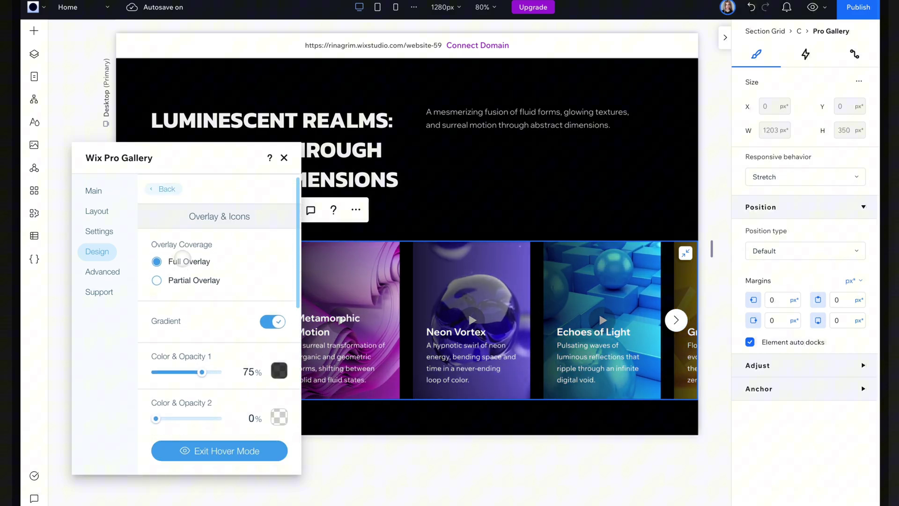
Show title and description on the image, appearing on hover
click(163, 186)
click(172, 229)
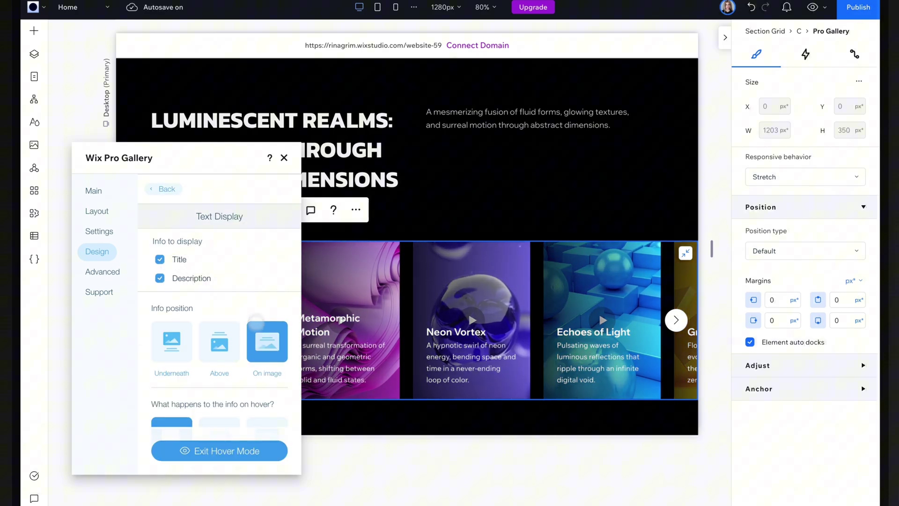
scroll(259, 347, down, 3)
scroll(211, 302, down, 3)
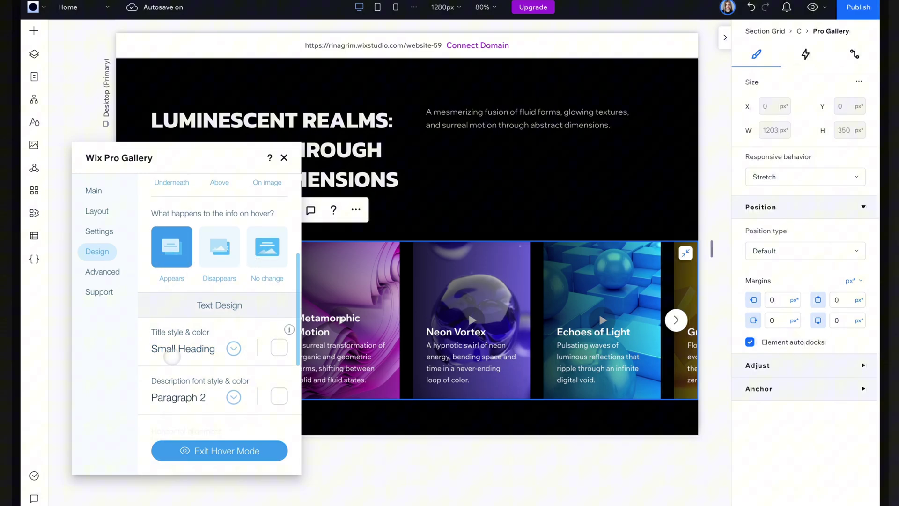
scroll(224, 324, up, 5)
scroll(196, 262, up, 1)
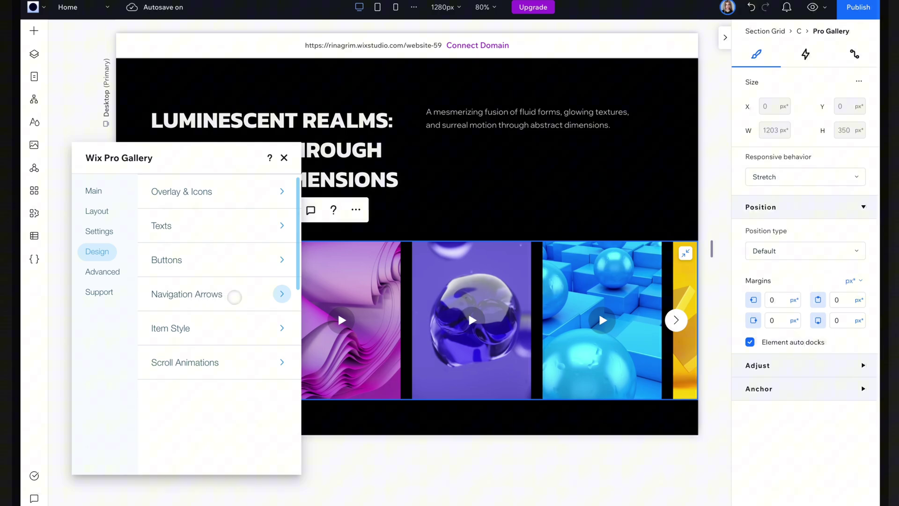
Hide the navigation arrows, give tiles a 25 px corner radius, then reach Scroll Animations
click(235, 296)
click(273, 249)
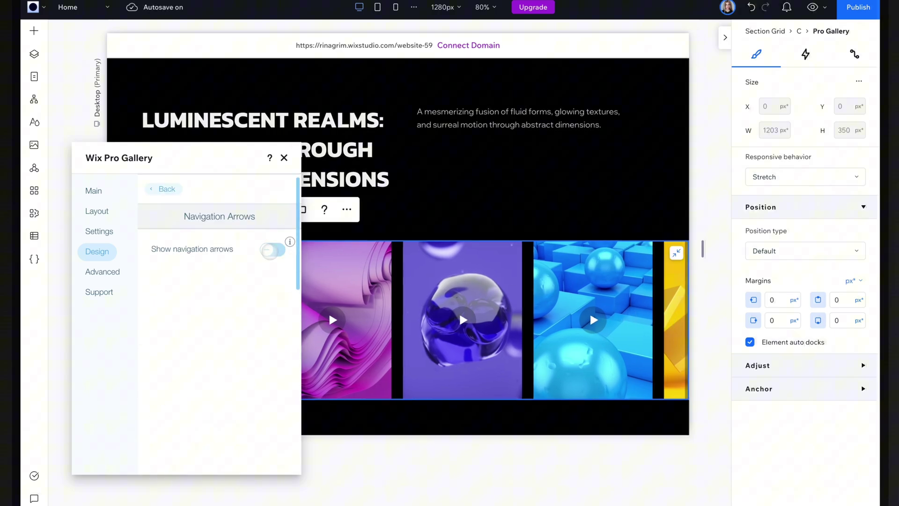
click(167, 189)
click(172, 328)
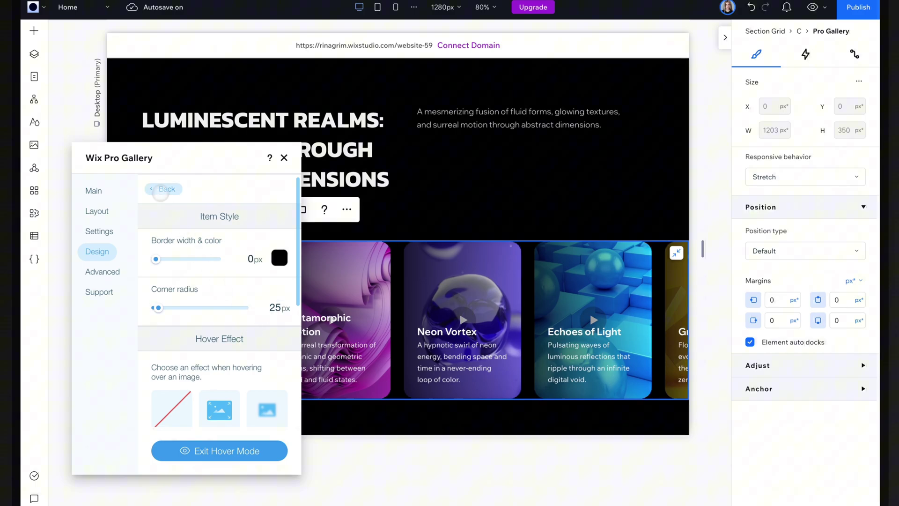
click(167, 189)
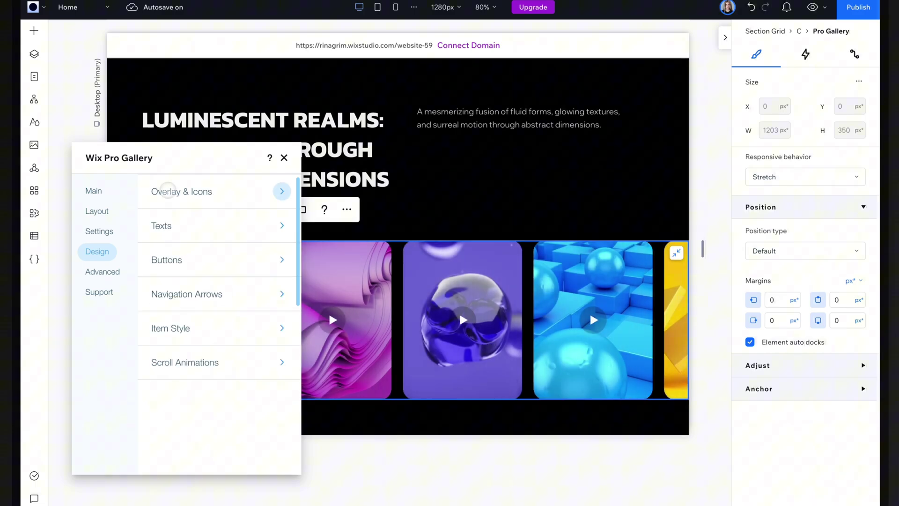
click(169, 359)
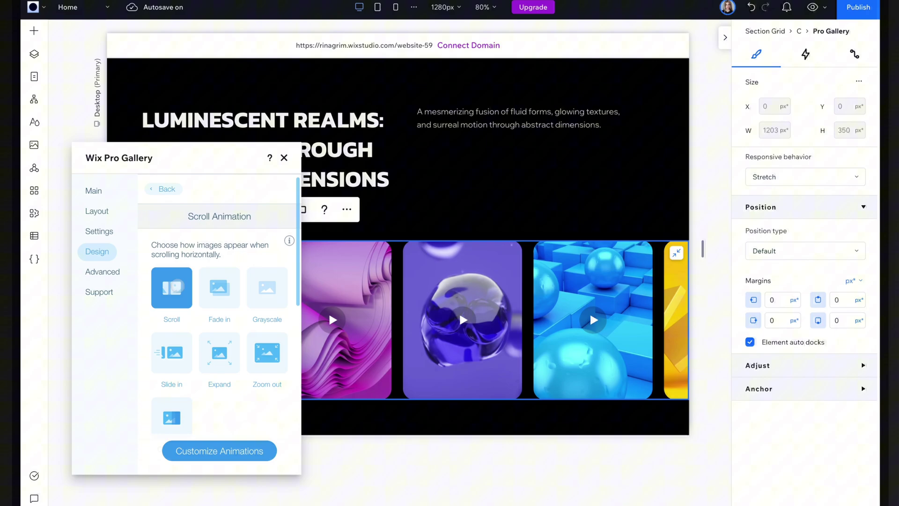
In Advanced settings, keep videos playing on hover and turn off Show play button
click(112, 271)
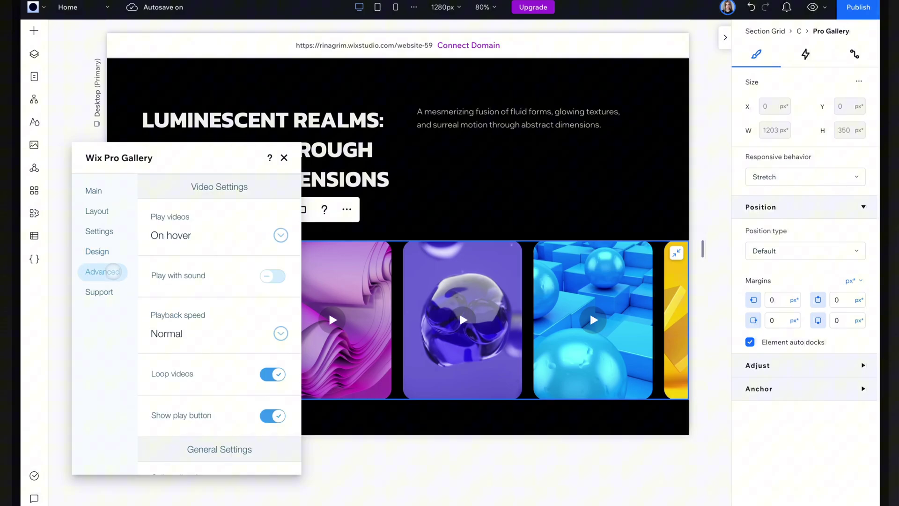
scroll(233, 285, down, 2)
scroll(232, 287, down, 1)
scroll(233, 286, down, 1)
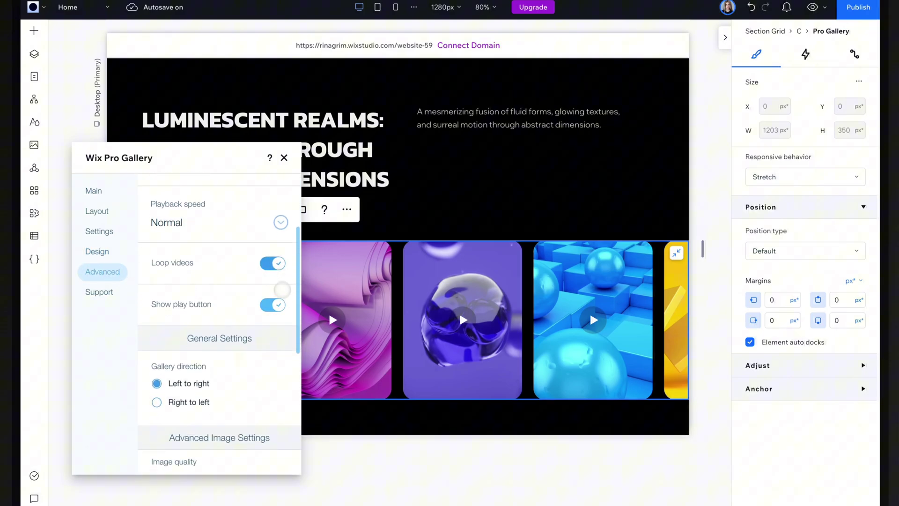
click(264, 309)
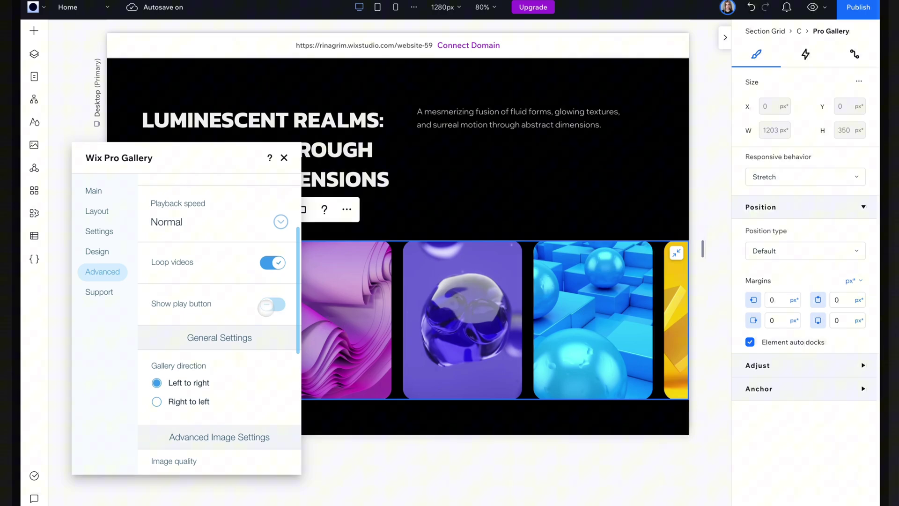
scroll(266, 307, down, 1)
scroll(266, 307, down, 1)
scroll(265, 307, down, 2)
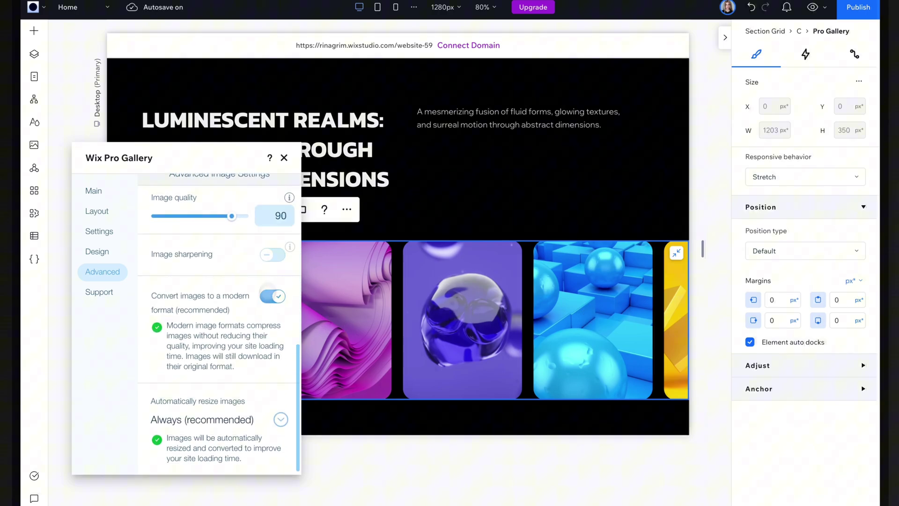